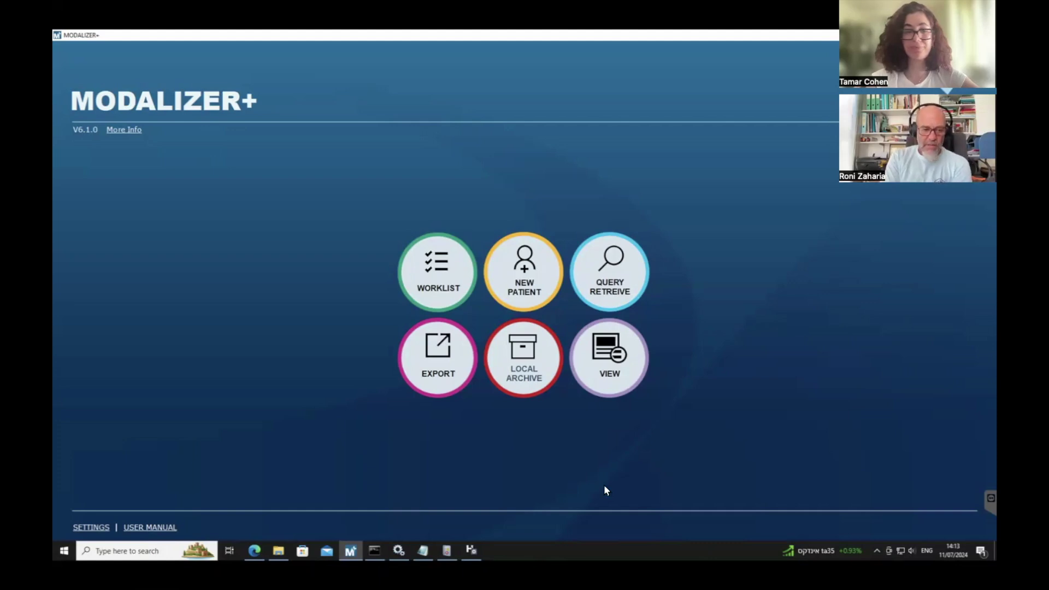
Step: Add a storage server in the settings with remote AE ZIKIT, remote host CARLOS, remote port 104 and description PACS A
{"action": "left_click", "coordinate": [80, 530]}
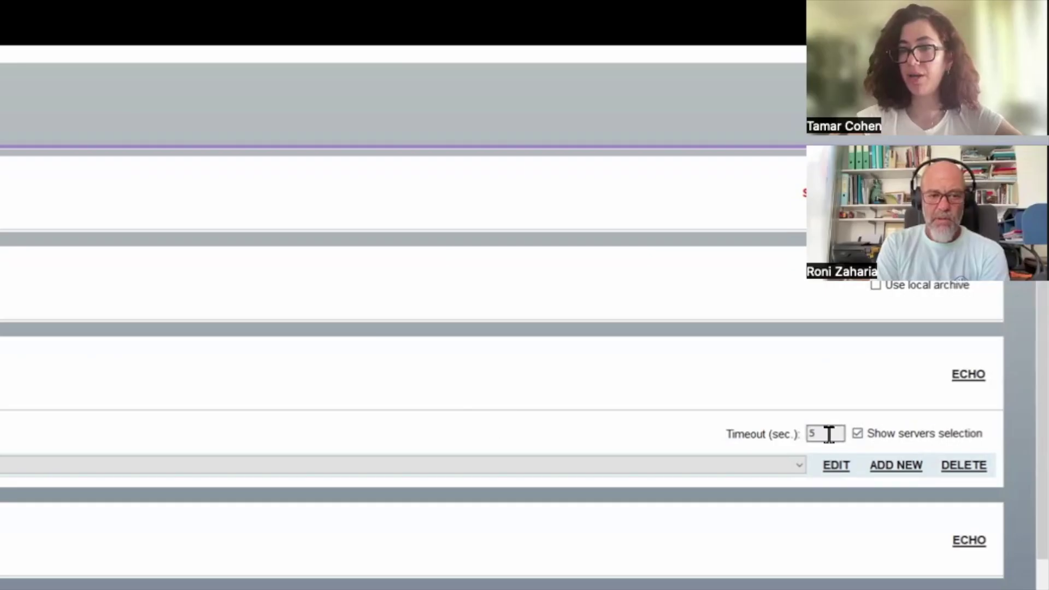
{"action": "left_click", "coordinate": [897, 466]}
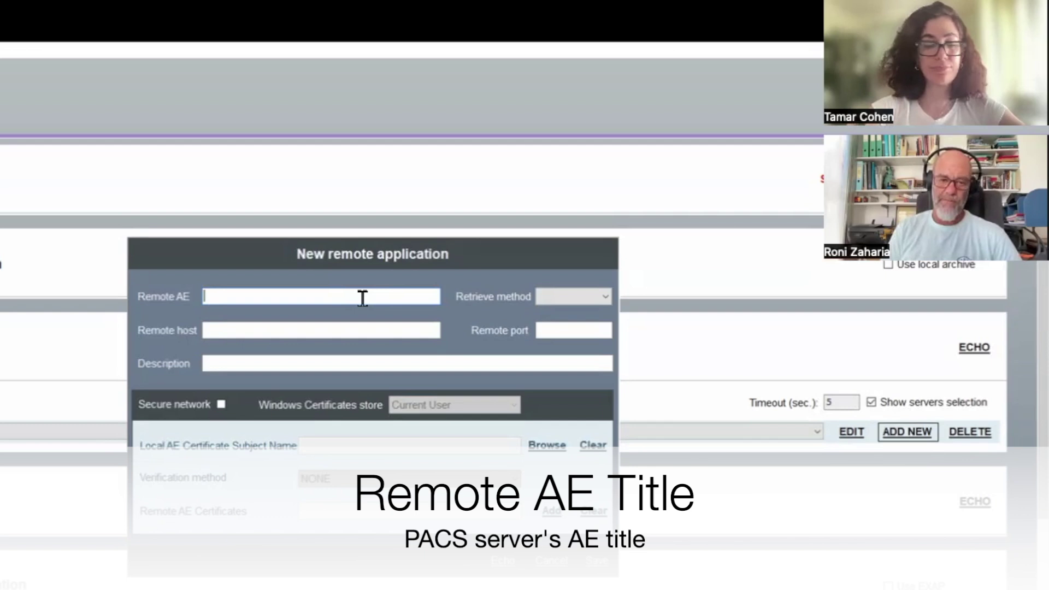
{"action": "type", "text": "ZIK"}
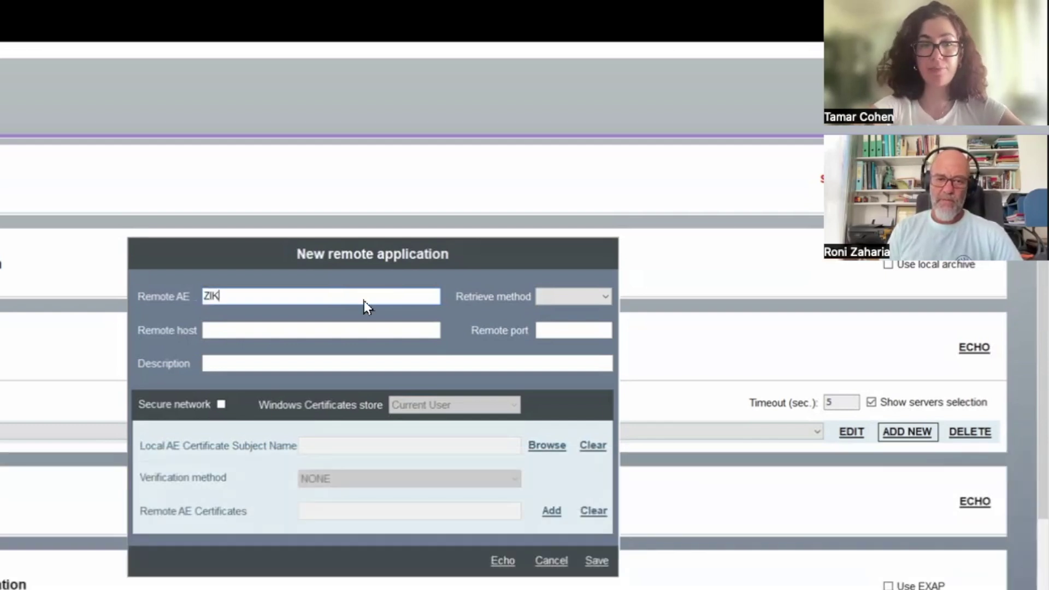
{"action": "type", "text": "IT"}
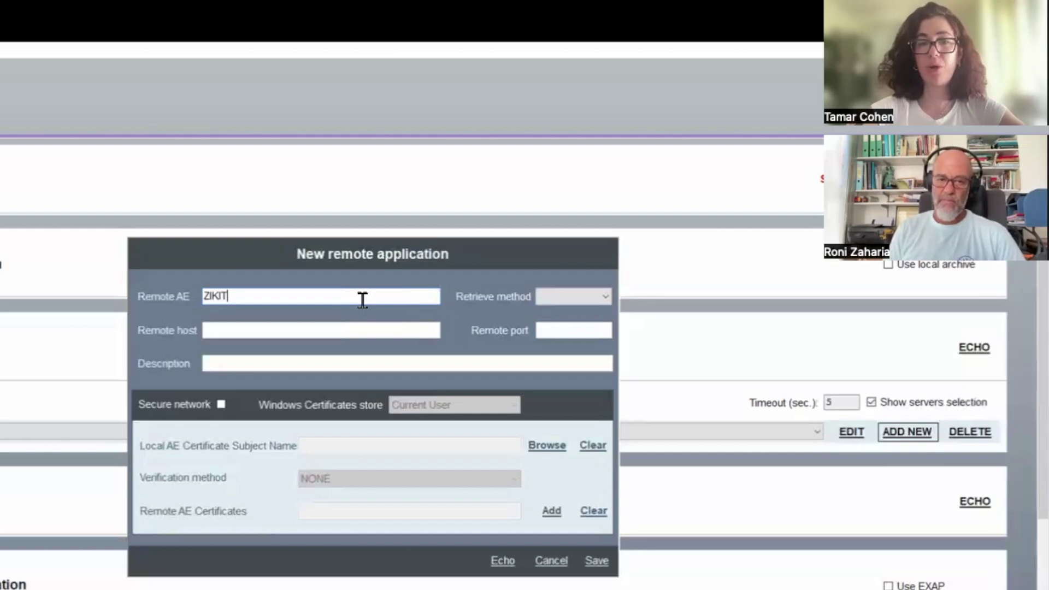
{"action": "left_click", "coordinate": [339, 332]}
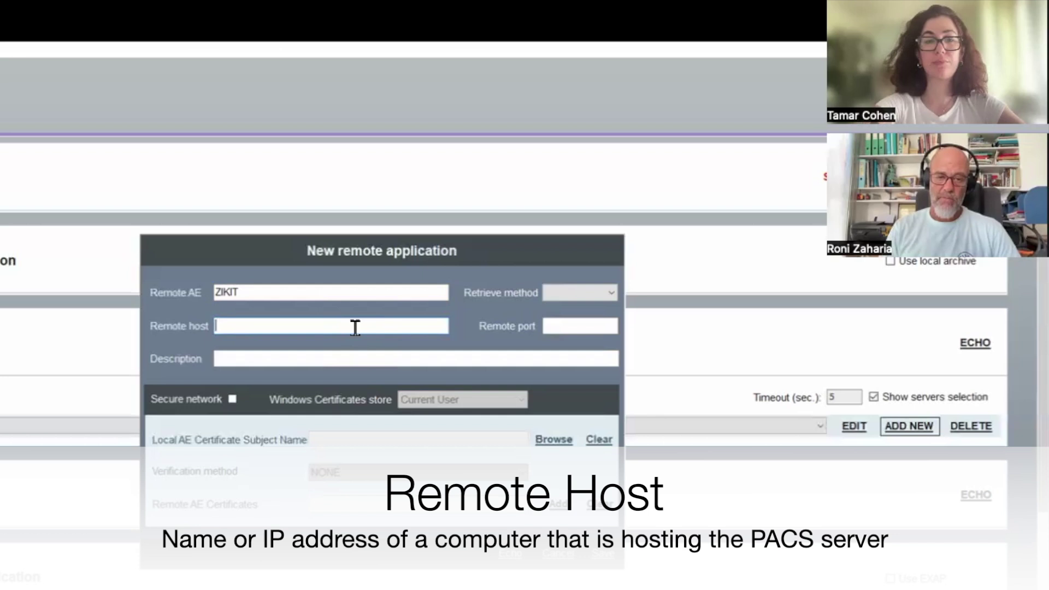
{"action": "type", "text": "CARLOS"}
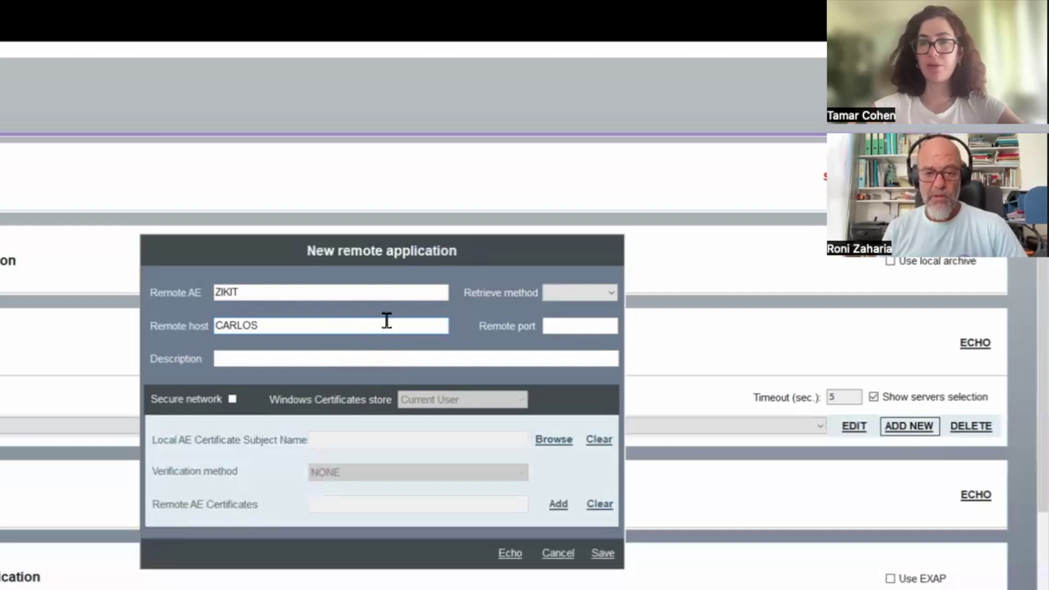
{"action": "left_click", "coordinate": [557, 326]}
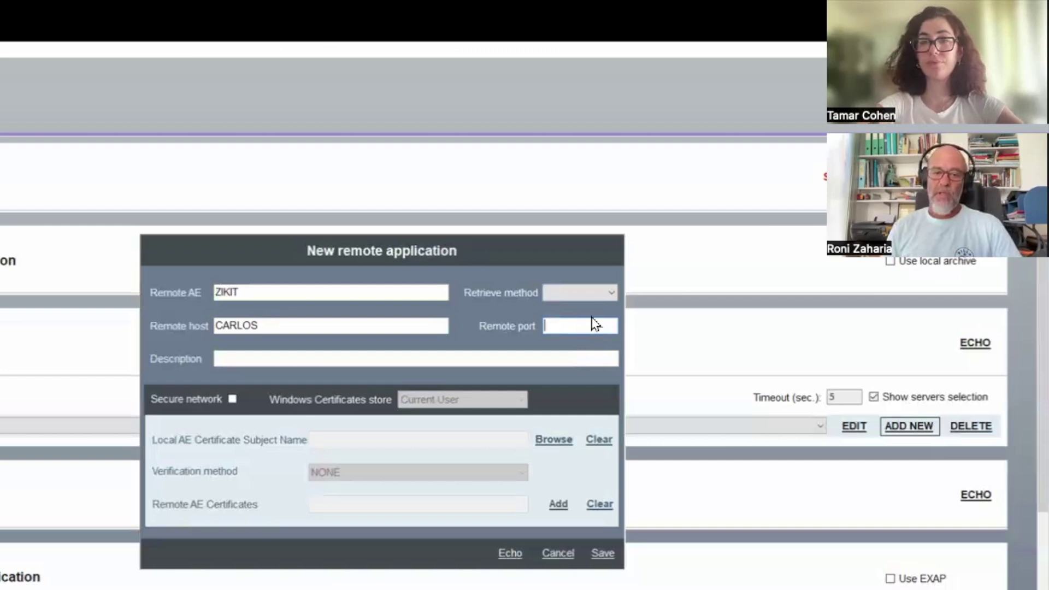
{"action": "type", "text": "104"}
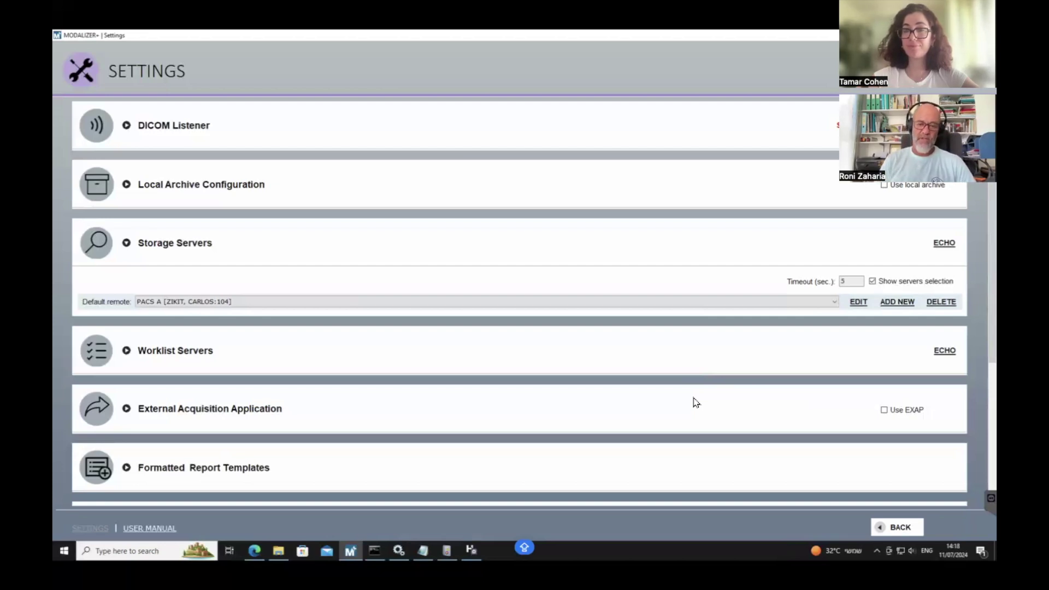
Step: Edit the PACS A storage server to use remote port 1047 and test its connection with an echo
{"action": "left_click", "coordinate": [857, 300]}
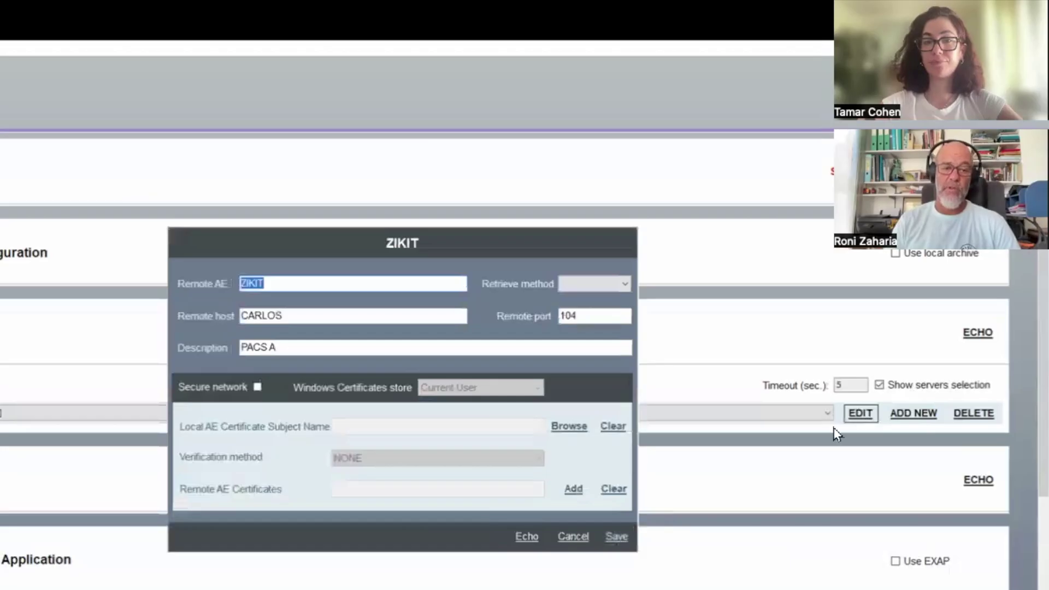
{"action": "left_click", "coordinate": [597, 315]}
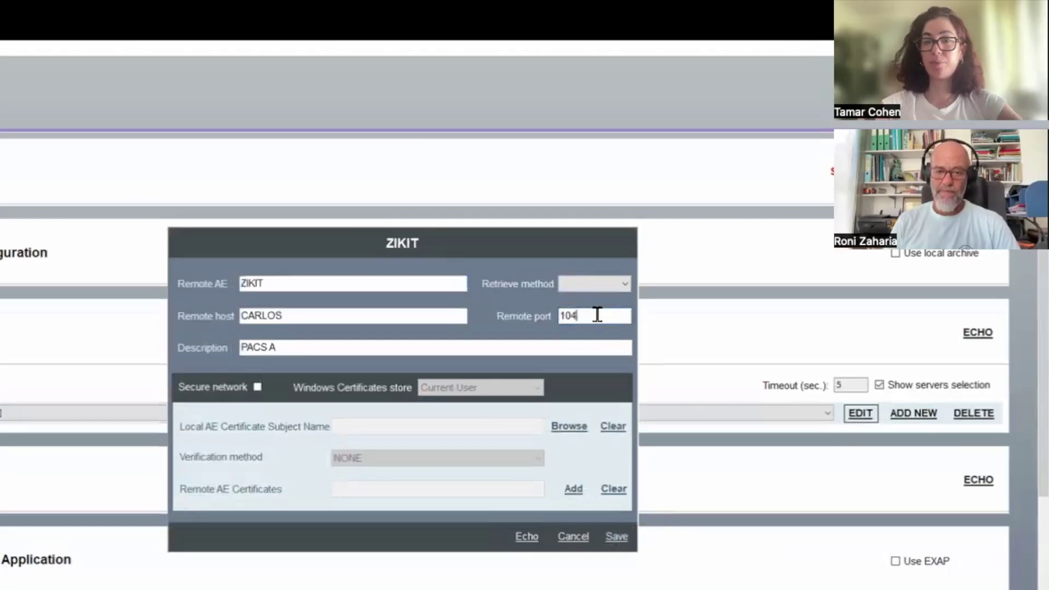
{"action": "type", "text": "7"}
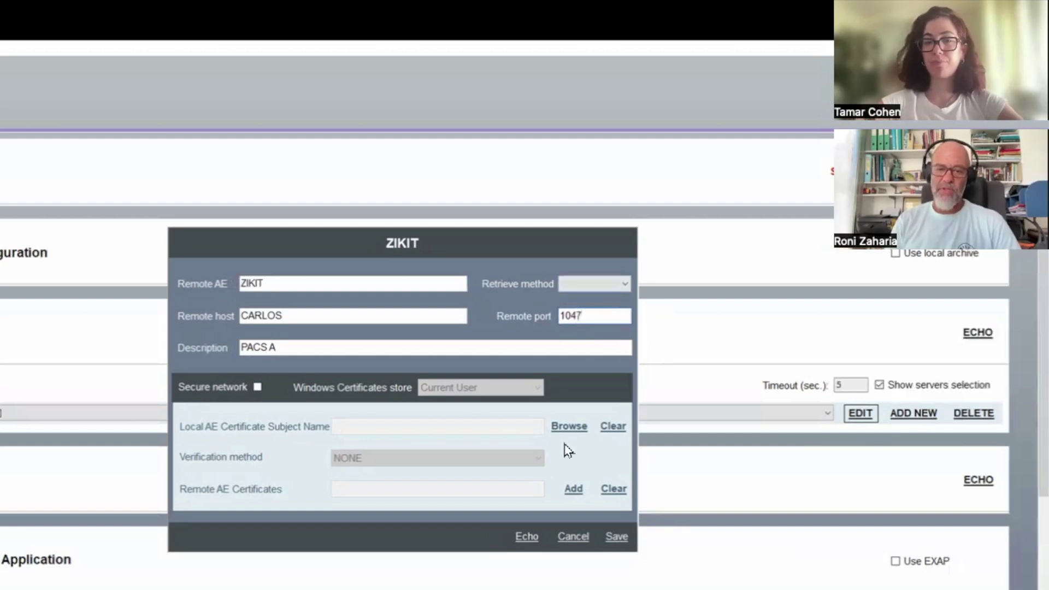
{"action": "left_click", "coordinate": [533, 542]}
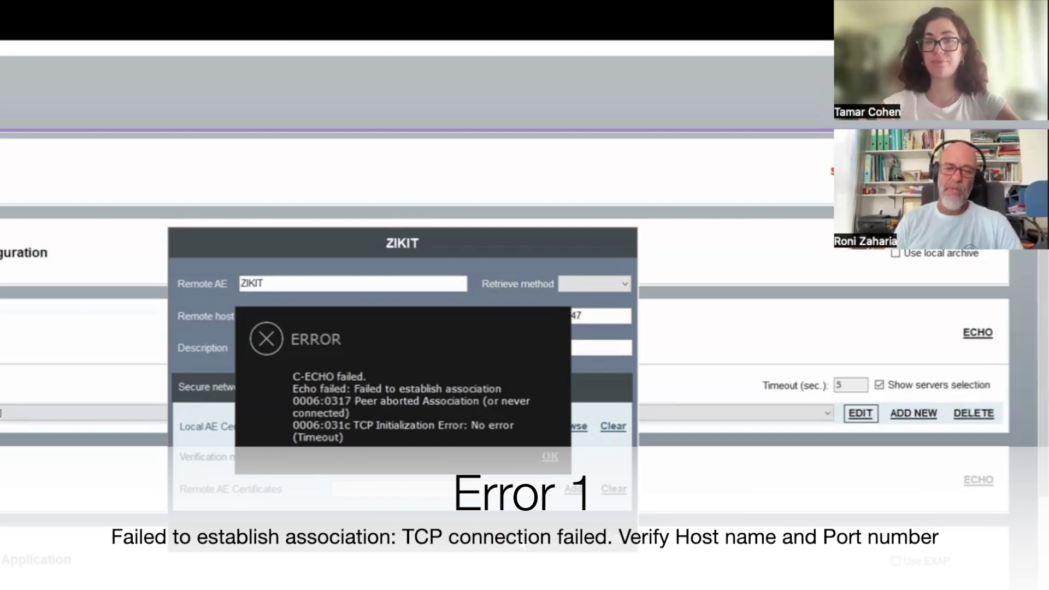
{"action": "left_click", "coordinate": [551, 457]}
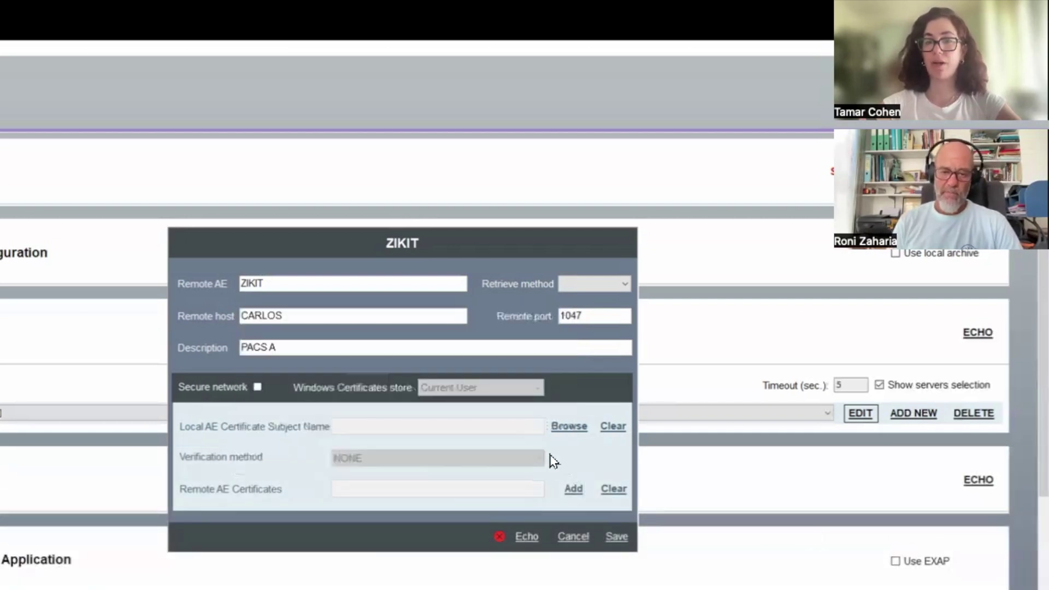
Step: Set the PACS A server's remote port to 104 and save the server entry
{"action": "left_click", "coordinate": [591, 316]}
{"action": "key", "text": "BackSpace"}
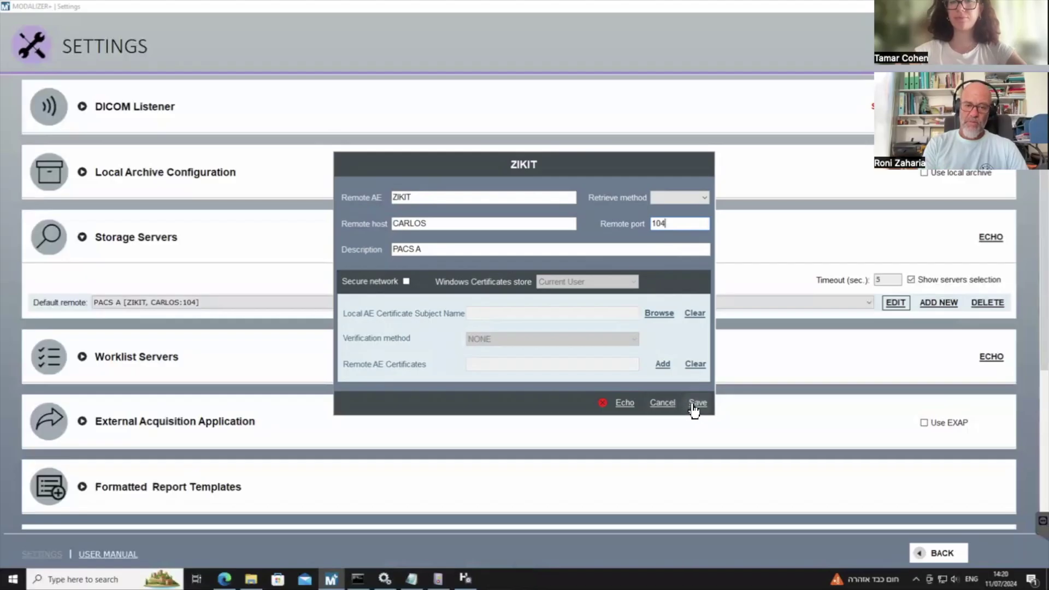
{"action": "left_click", "coordinate": [605, 551]}
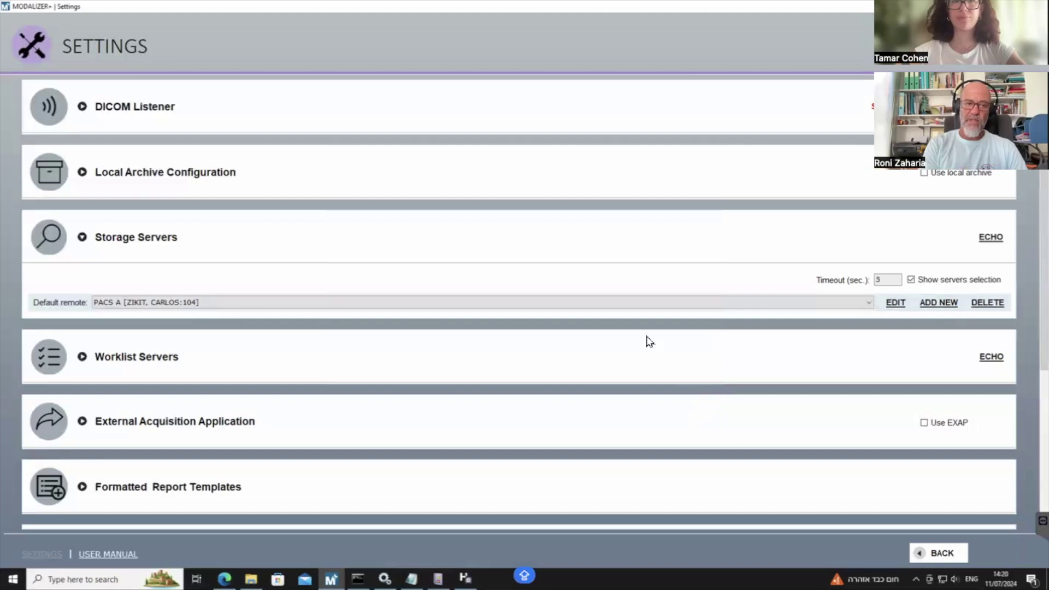
Step: Expand the DICOM Listener settings and shorten the AE title by removing its MODALIZER ending
{"action": "left_click", "coordinate": [571, 113]}
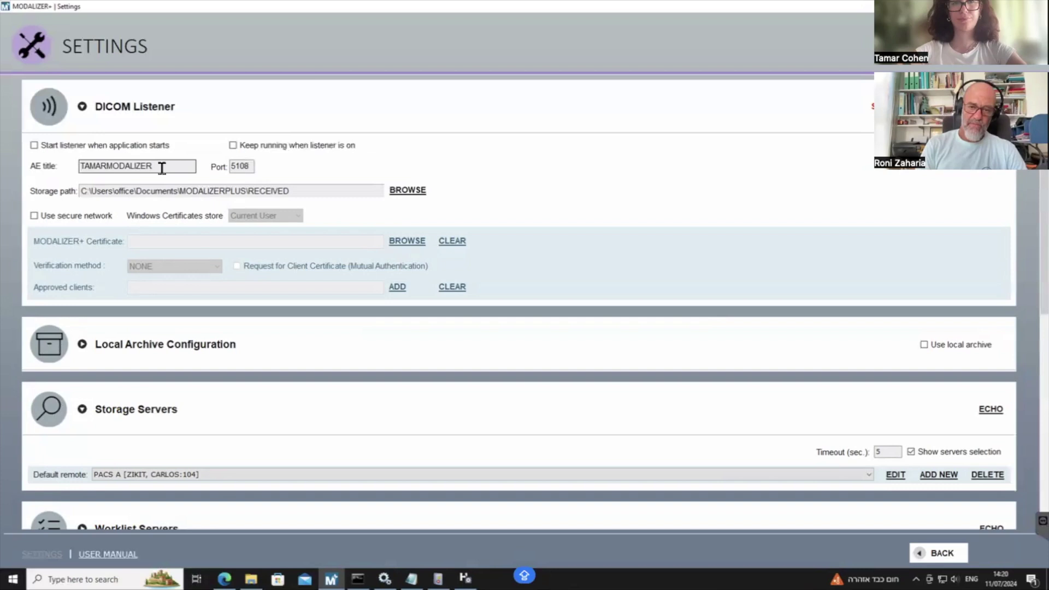
{"action": "left_click_drag", "start_coordinate": [162, 169], "coordinate": [108, 167]}
{"action": "key", "text": "BackSpace"}
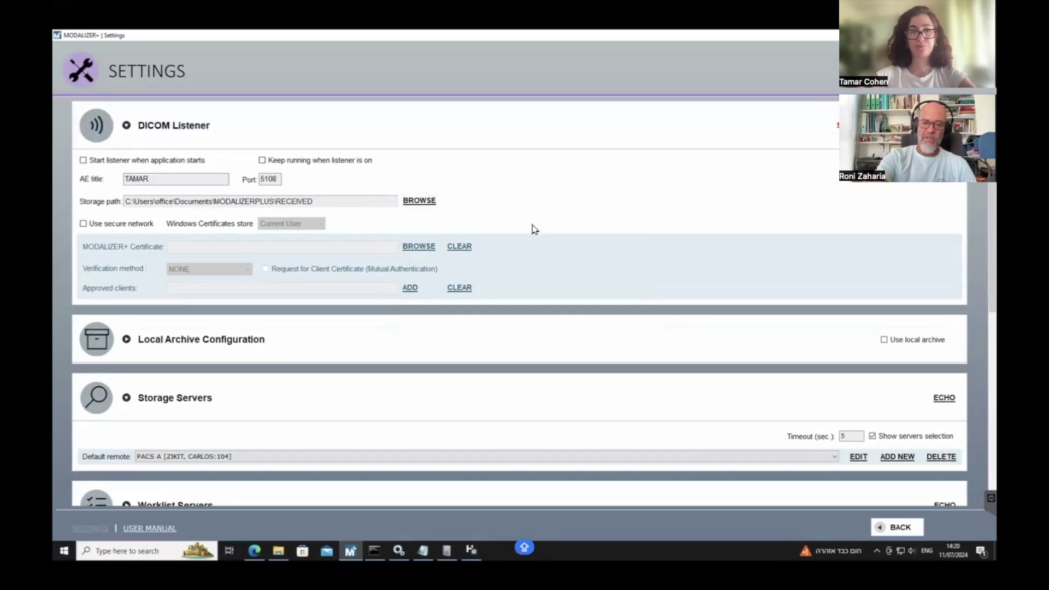
Step: Test the connection to the default storage server PACS A with an echo and dismiss the result
{"action": "scroll", "coordinate": [184, 369], "scroll_direction": "down", "scroll_amount": 3}
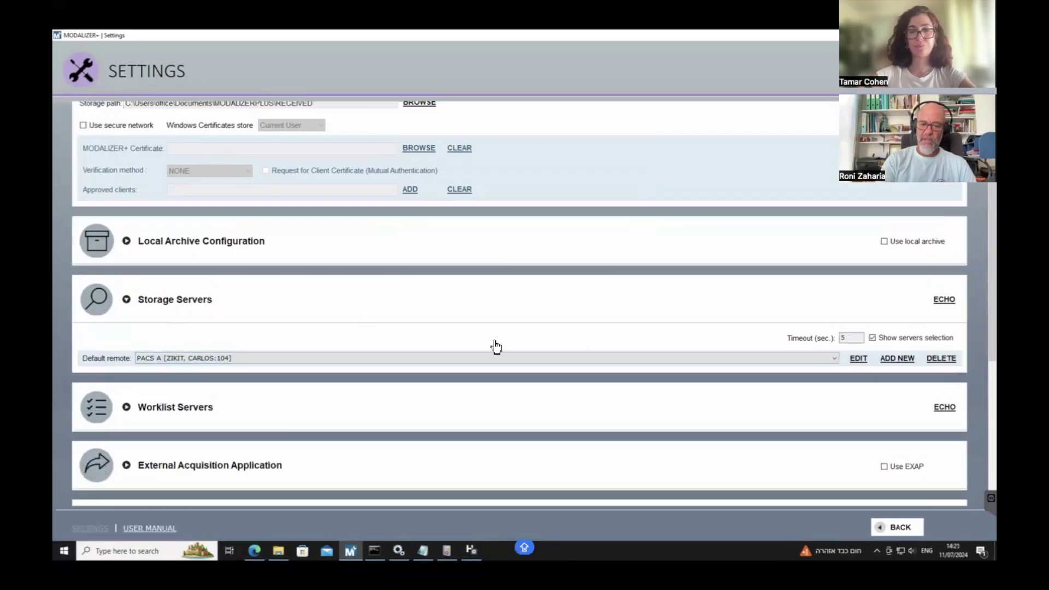
{"action": "left_click", "coordinate": [951, 299]}
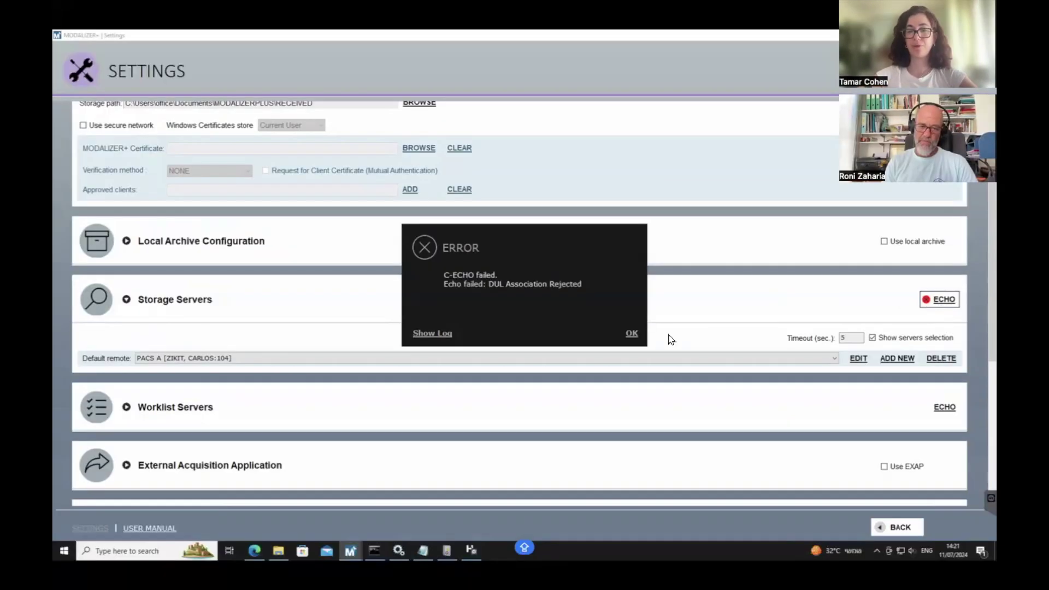
{"action": "left_click", "coordinate": [630, 334]}
Step: Append MODALIZER to the DICOM Listener's AE title
{"action": "scroll", "coordinate": [628, 342], "scroll_direction": "up", "scroll_amount": 2}
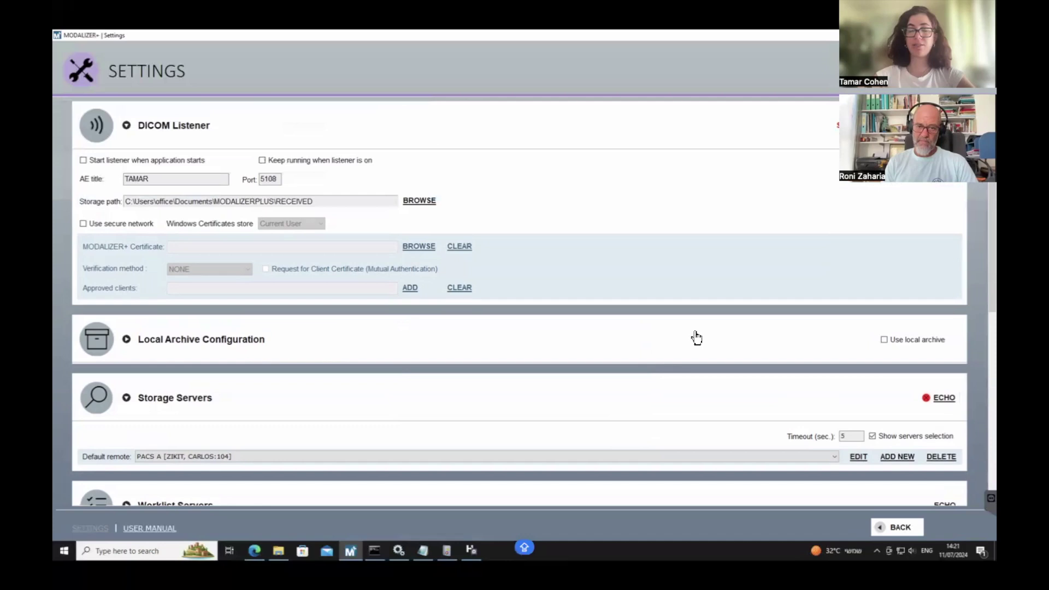
{"action": "left_click", "coordinate": [173, 178]}
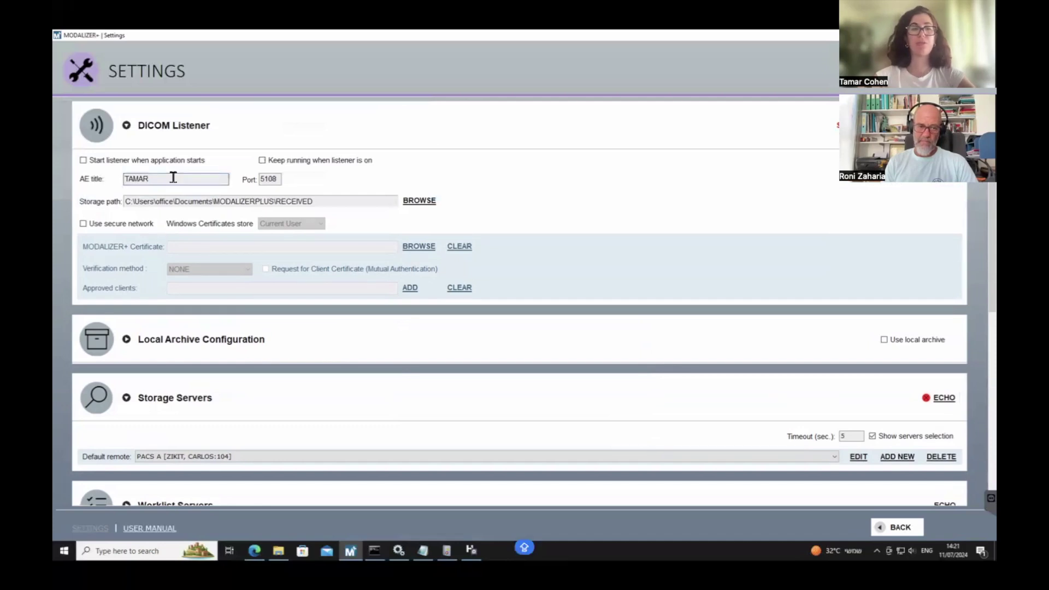
{"action": "type", "text": "M"}
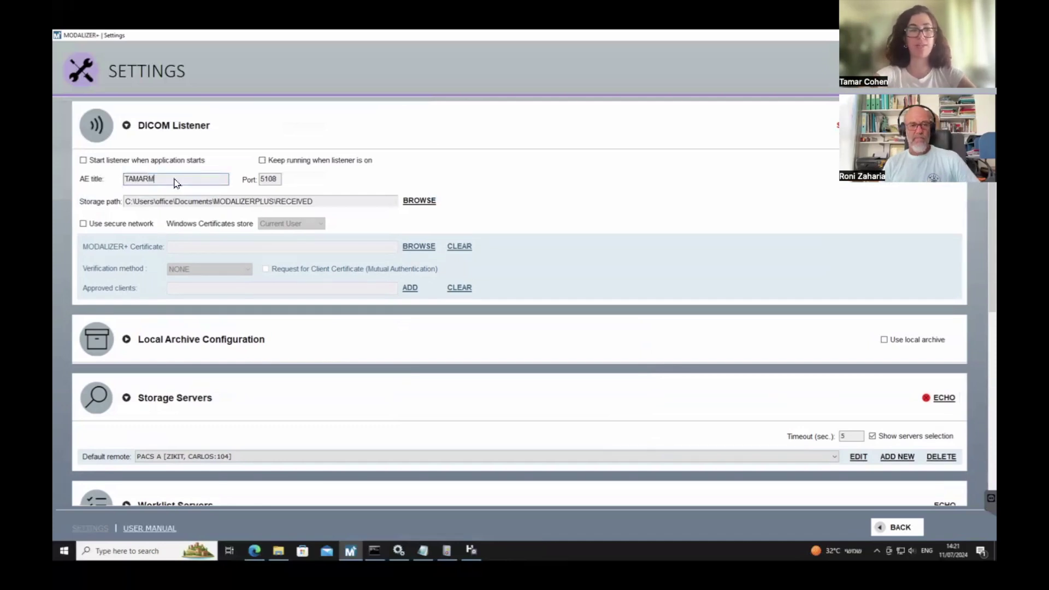
{"action": "type", "text": "ODALI"}
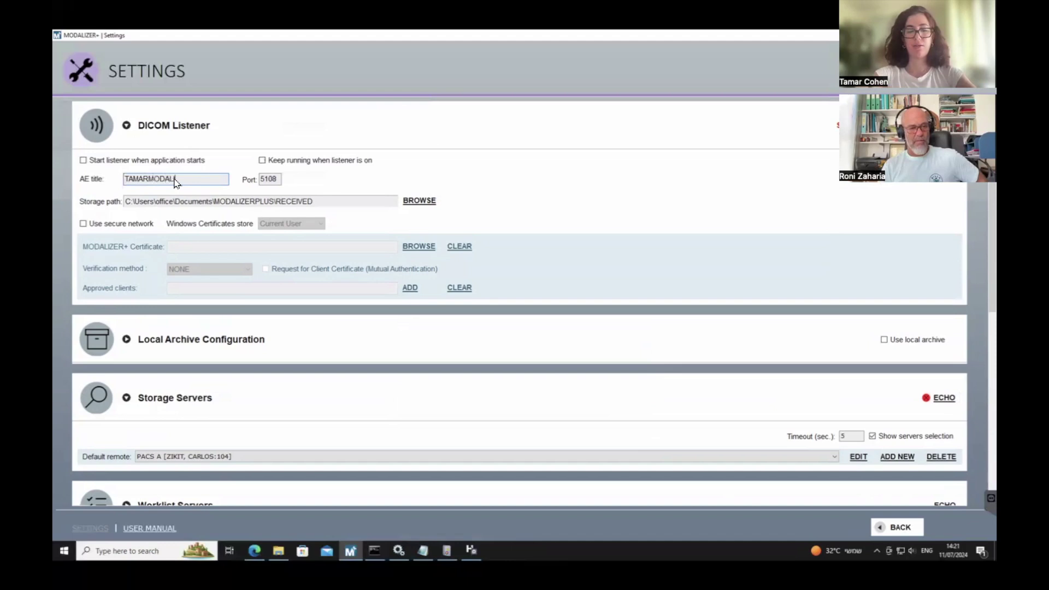
{"action": "type", "text": "ZER"}
Step: Leave the settings and return to the main screen
{"action": "scroll", "coordinate": [583, 229], "scroll_direction": "down", "scroll_amount": 1}
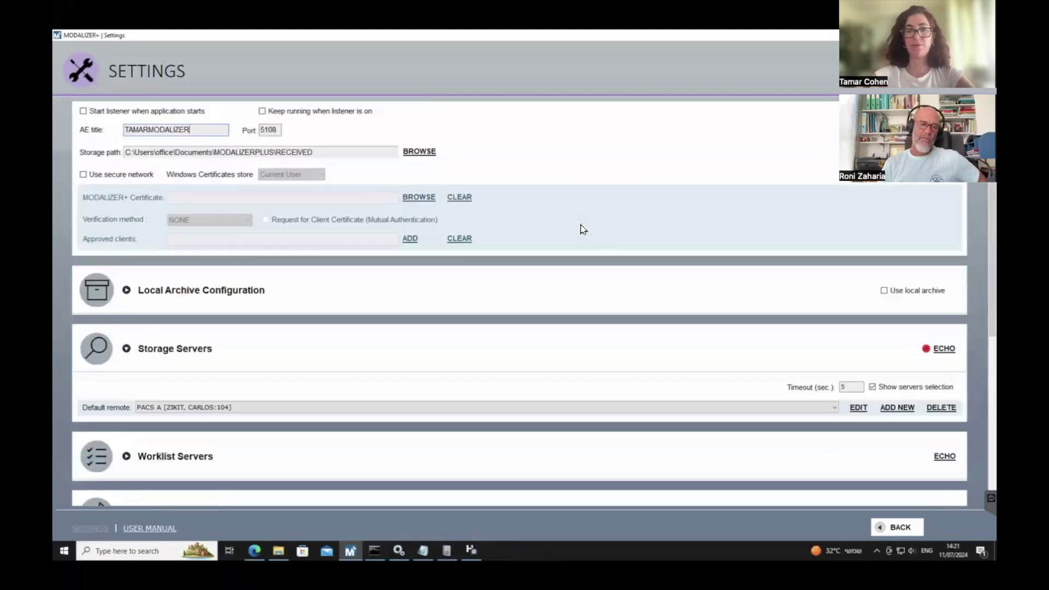
{"action": "scroll", "coordinate": [583, 230], "scroll_direction": "down", "scroll_amount": 4}
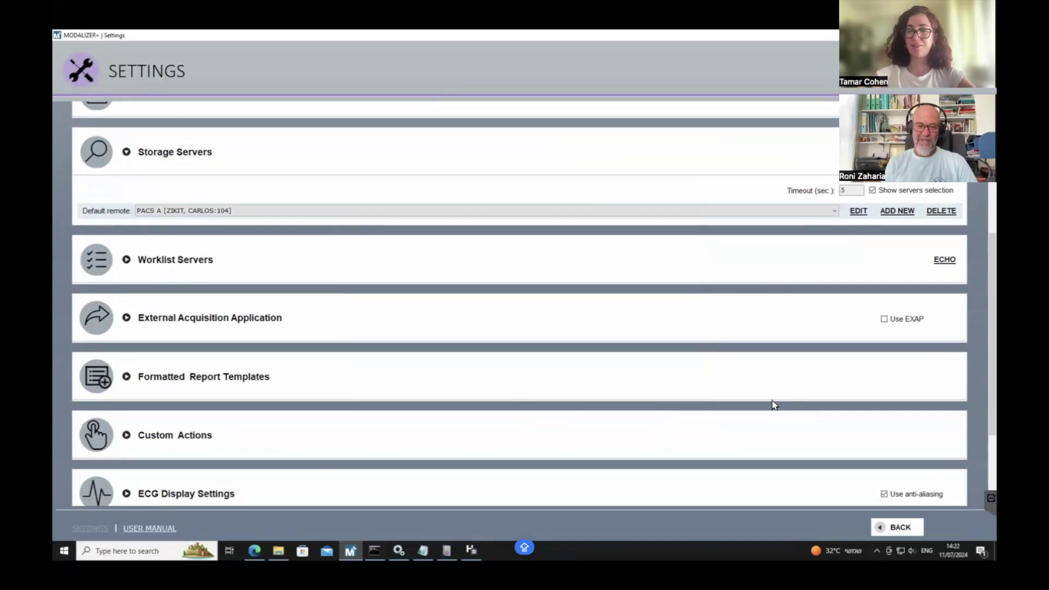
{"action": "left_click", "coordinate": [896, 528]}
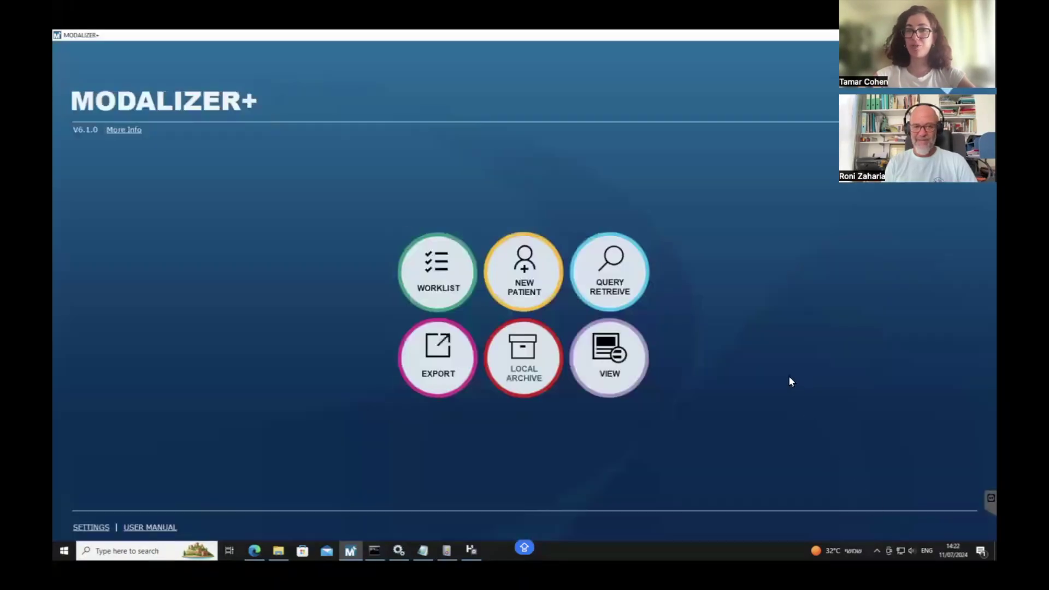